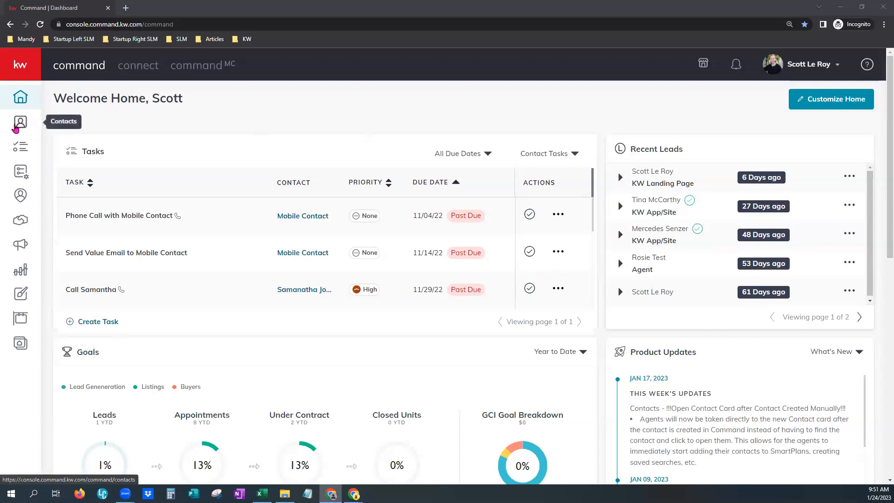
- Open the contacts list and start a contact import from a file
left_click(15, 129)
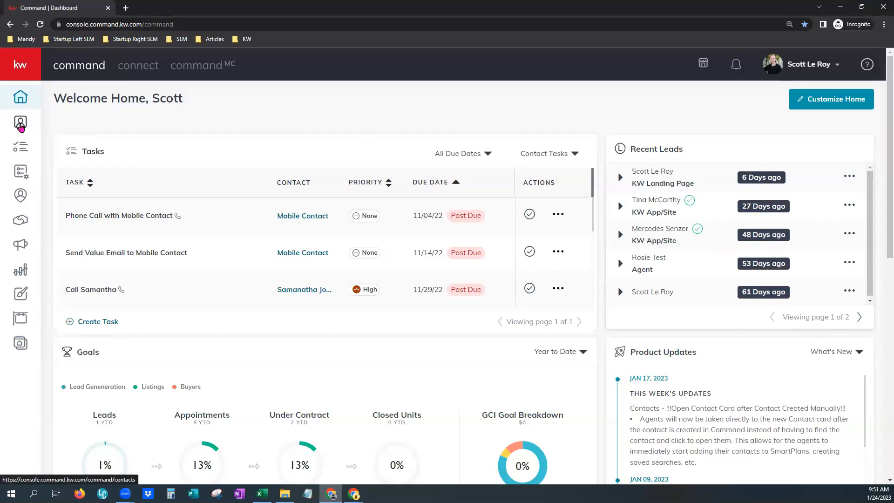
left_click(21, 126)
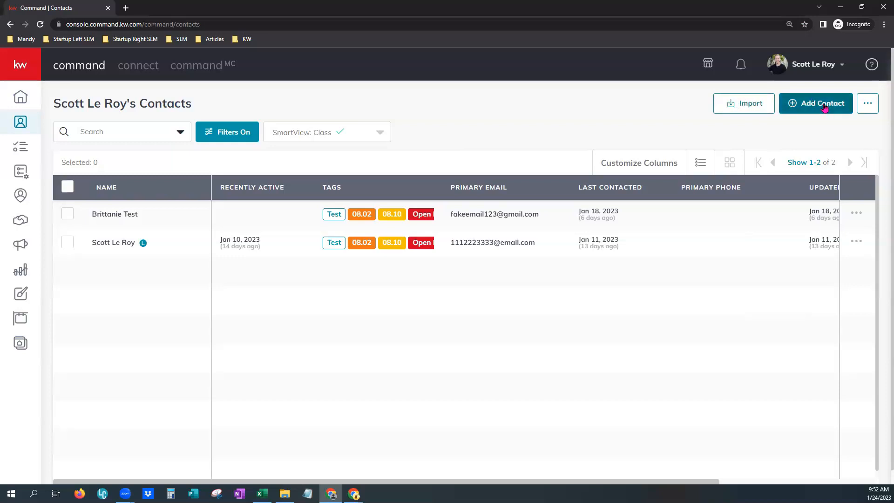
left_click(752, 107)
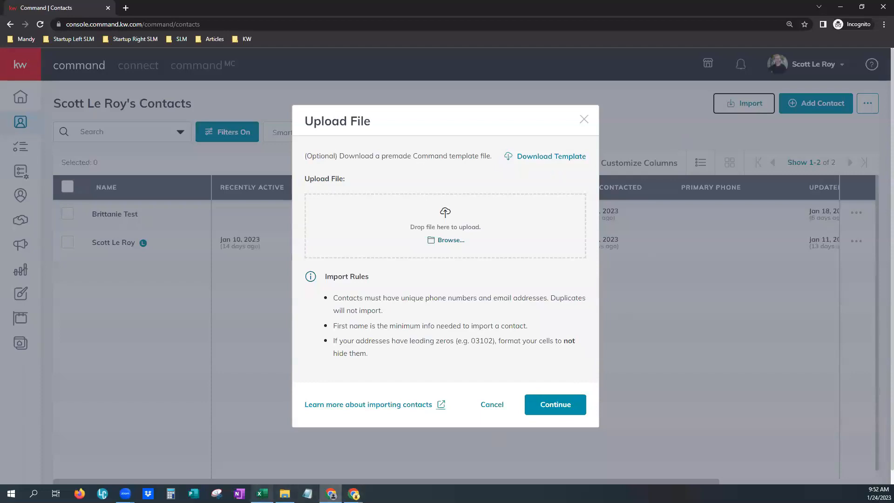
- Switch to the Demo Database 2023 workbook in Excel, review its header row, and widen the Tag column to fit its entries
left_click(262, 493)
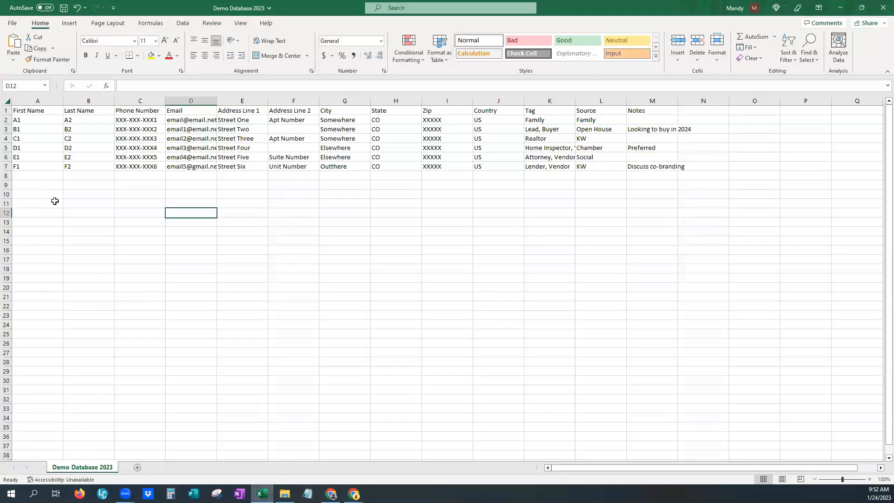
left_click_drag(29, 112, 648, 110)
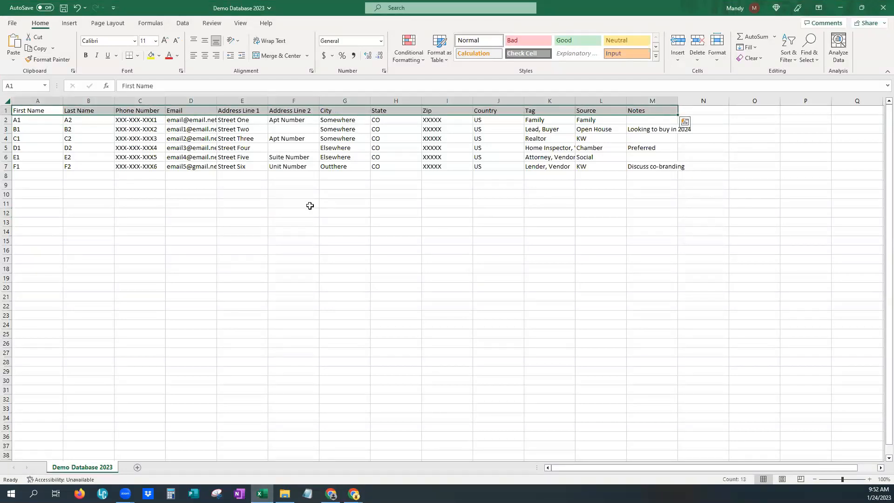
left_click(309, 203)
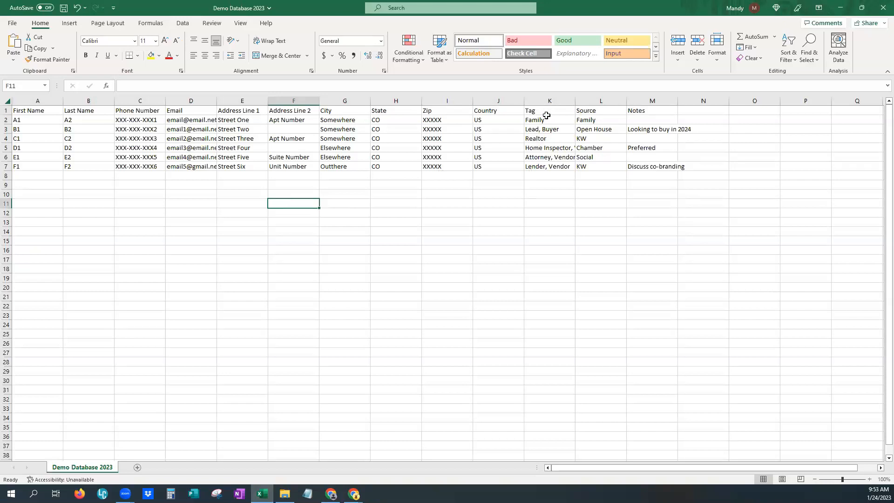
left_click_drag(576, 101, 609, 102)
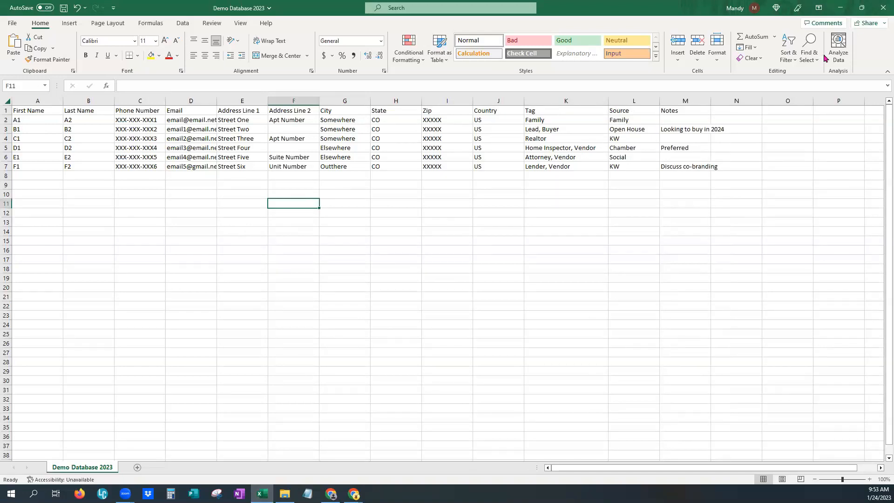
- Return to the contact import in the browser and try to upload Demo Database 2023 from the Downloads folder
left_click(841, 8)
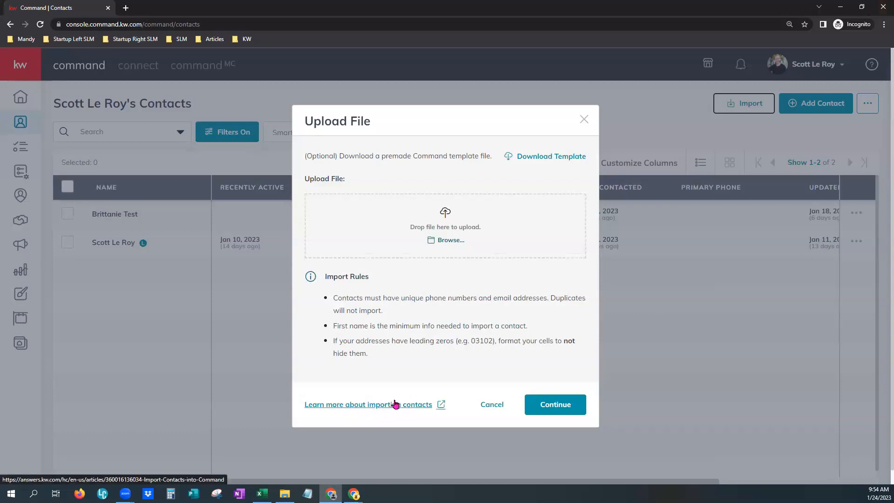
left_click(449, 241)
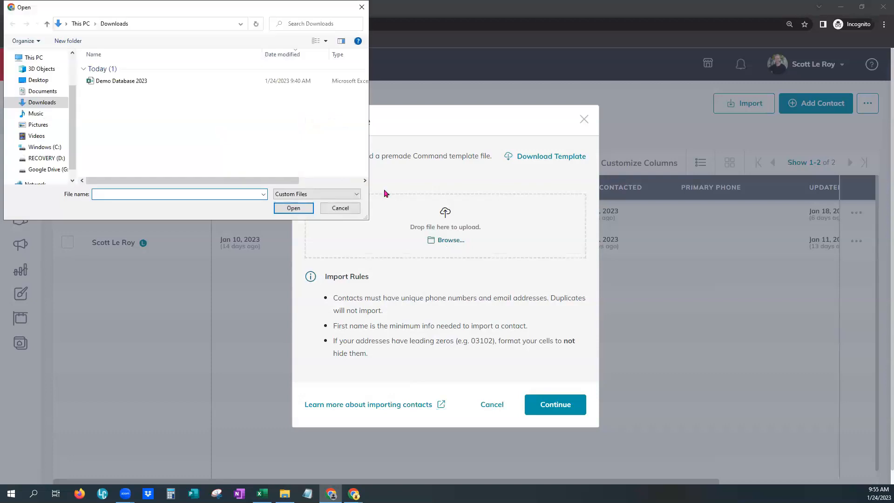
double_click(120, 81)
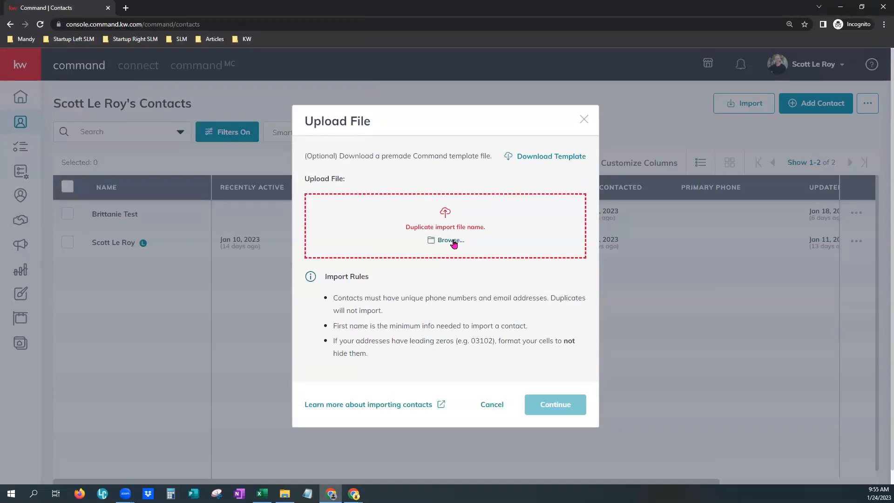
- In Excel, save a copy of the workbook in Downloads as a comma-delimited CSV named Demo Database 2023 B
left_click(262, 494)
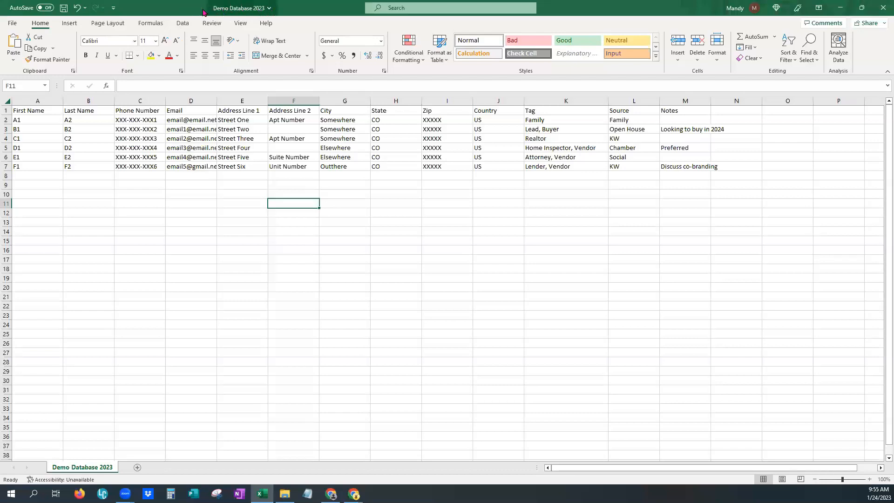
left_click(13, 25)
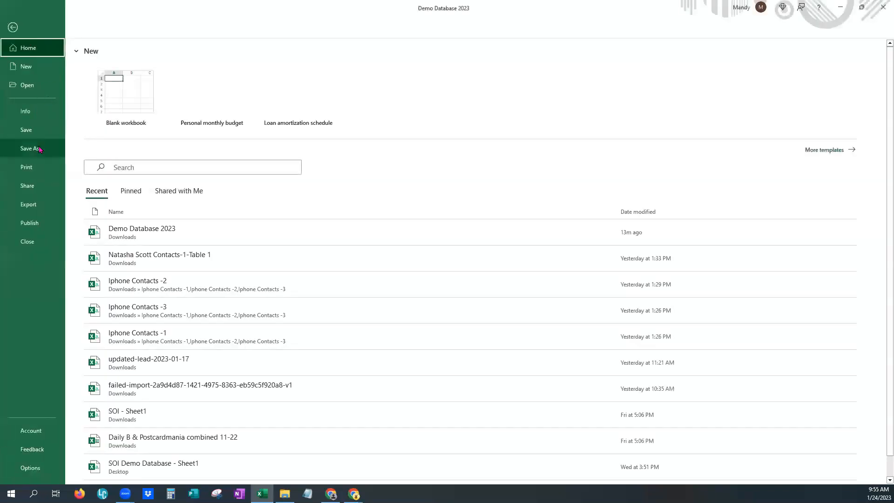
left_click(40, 149)
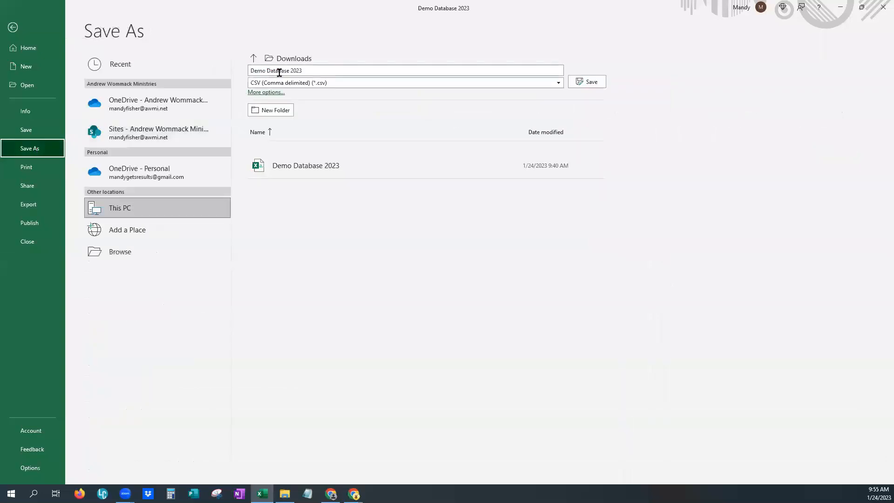
left_click(279, 72)
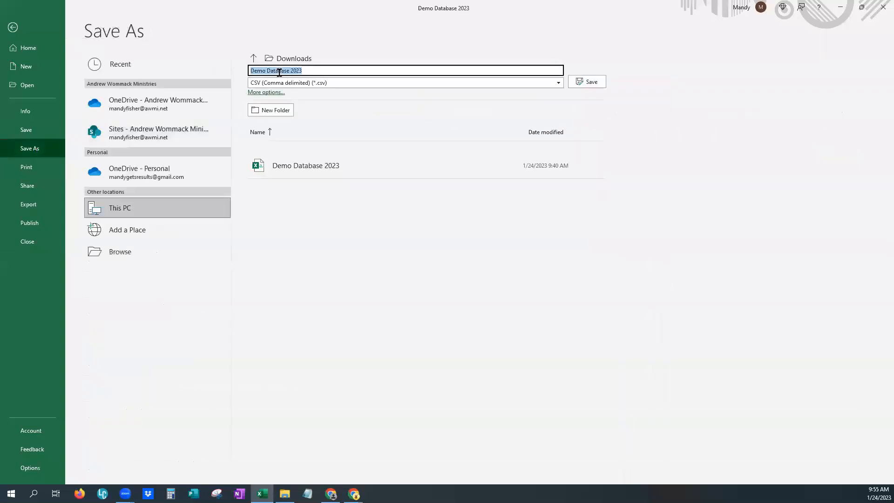
left_click(305, 70)
left_click(590, 88)
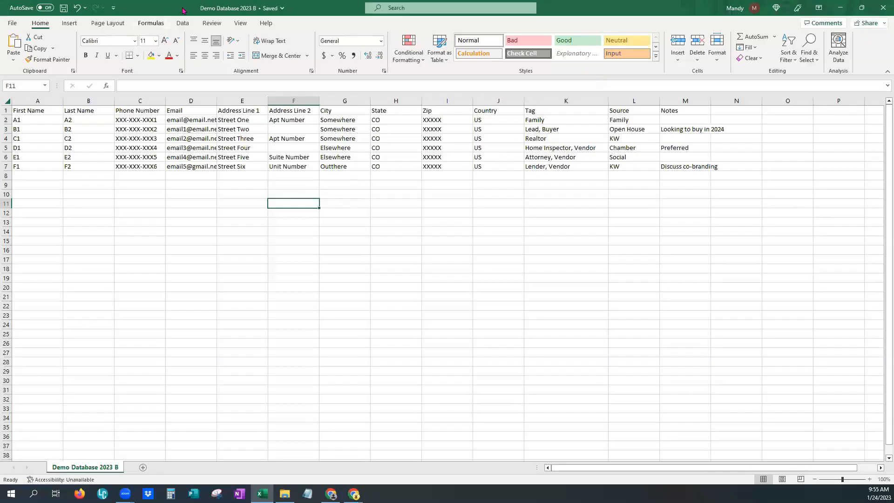
- Back in the browser's contact import, upload Demo Database 2023 B.csv and continue to field matching
left_click(841, 8)
left_click(450, 240)
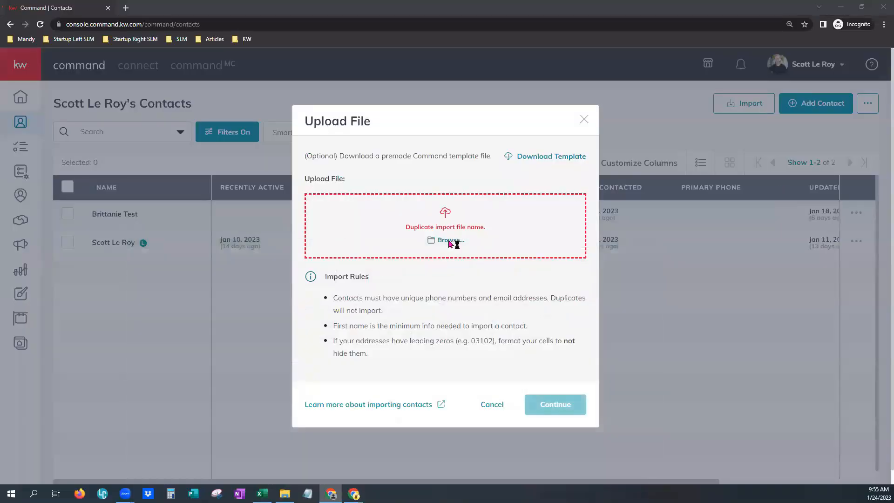
left_click(152, 83)
double_click(152, 83)
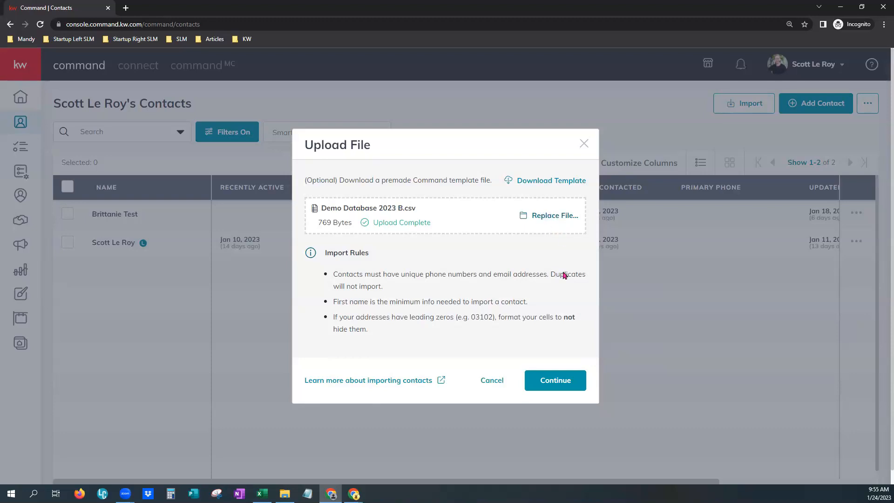
left_click(550, 380)
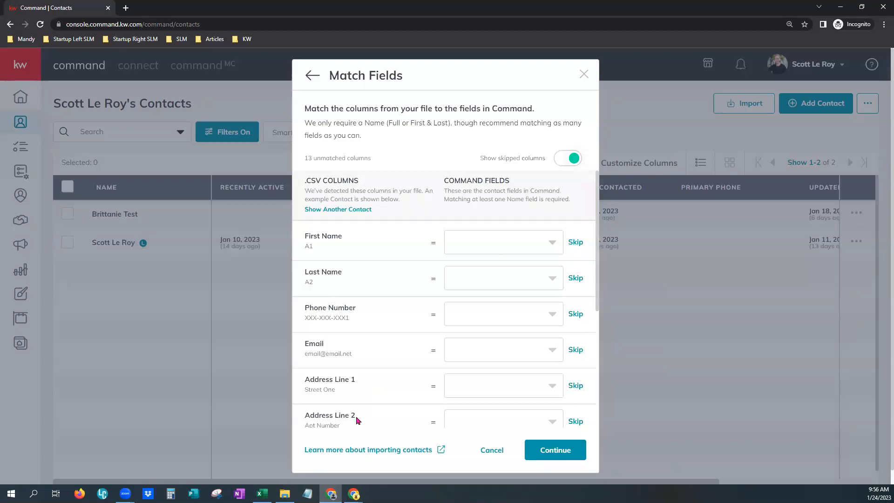
- Review the detected CSV columns, matching First Name to First Name and Last Name to Last Name
scroll(353, 418, "down", 8)
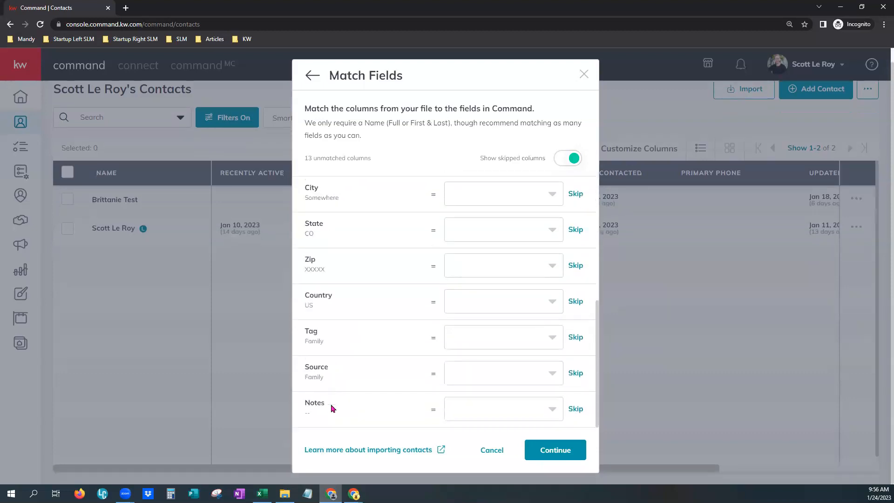
scroll(319, 370, "up", 10)
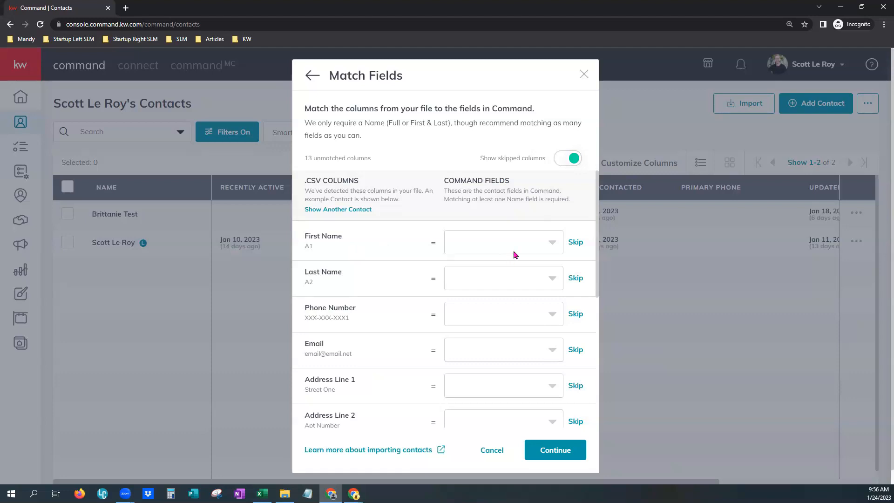
left_click(544, 242)
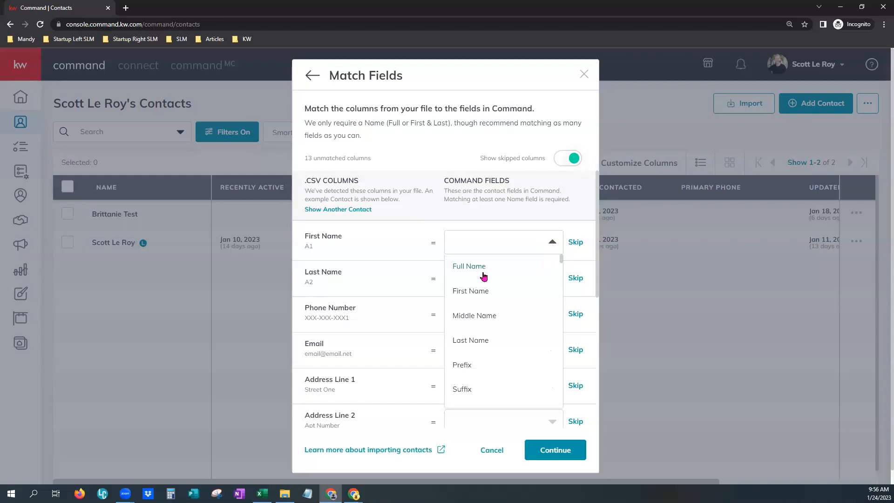
left_click(481, 292)
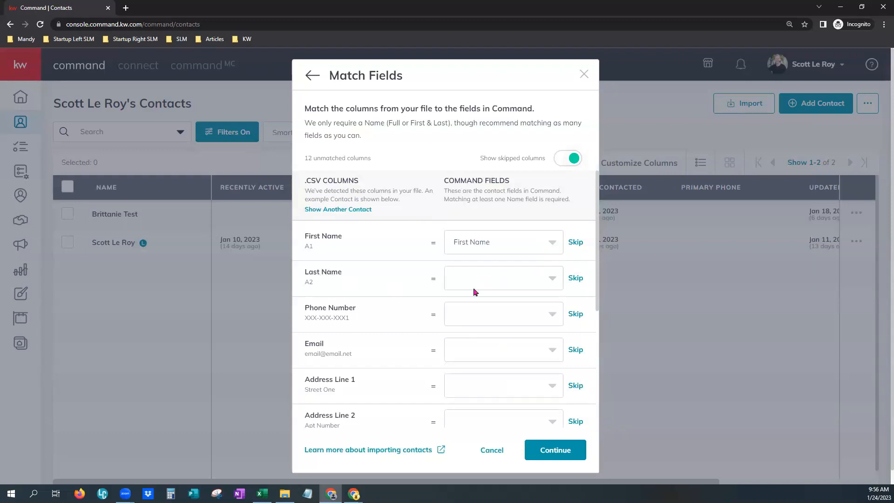
left_click(553, 279)
left_click(474, 329)
- Match the Phone Number column to Primary Phone and the Email column to Primary Email
left_click(558, 314)
scroll(523, 391, "down", 5)
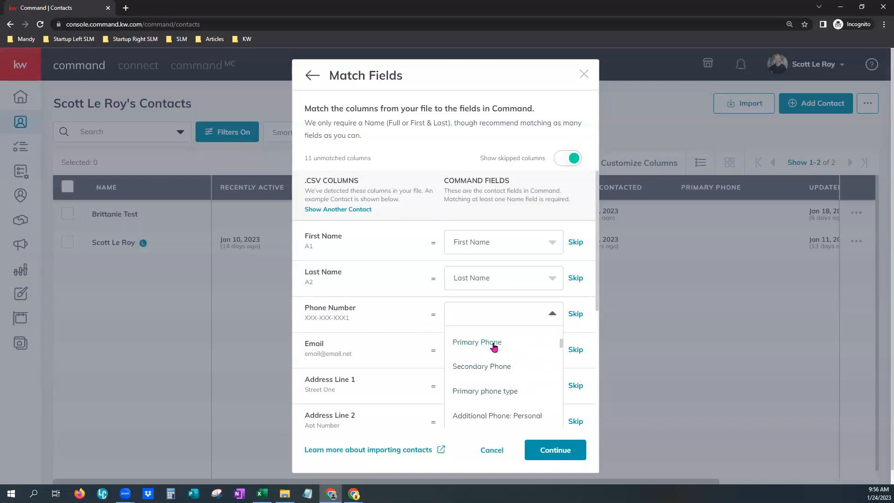
left_click(494, 347)
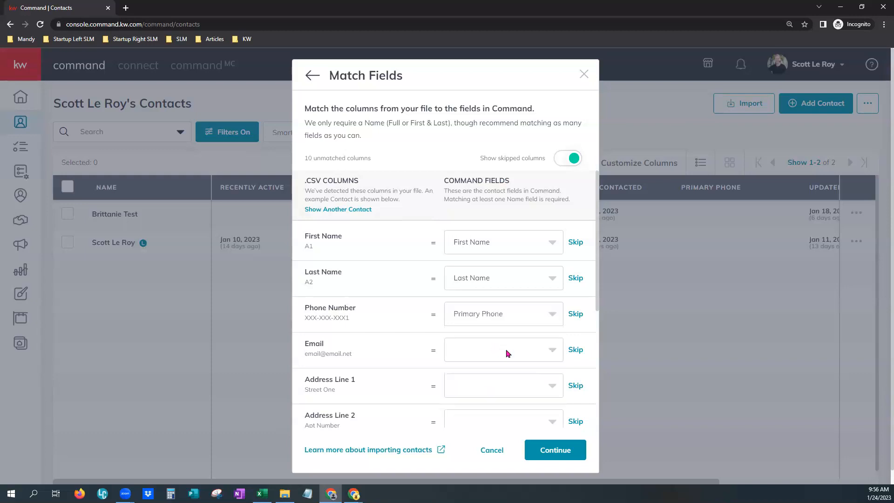
scroll(598, 297, "down", 3)
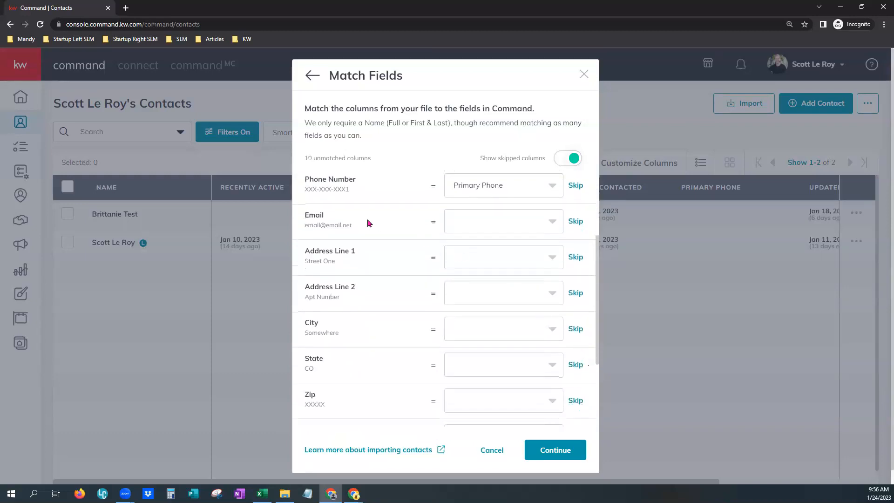
left_click(549, 227)
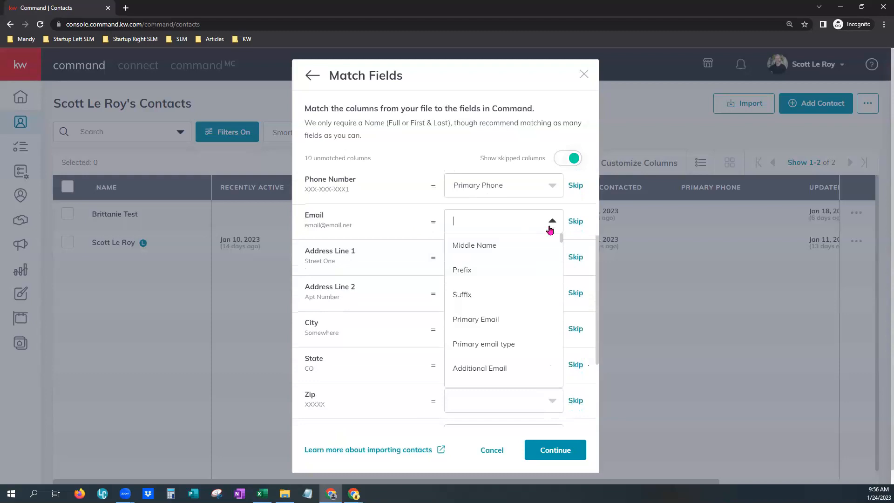
left_click(498, 320)
- Match the Address Line 1 column to Primary Address: Address Line One
left_click(553, 259)
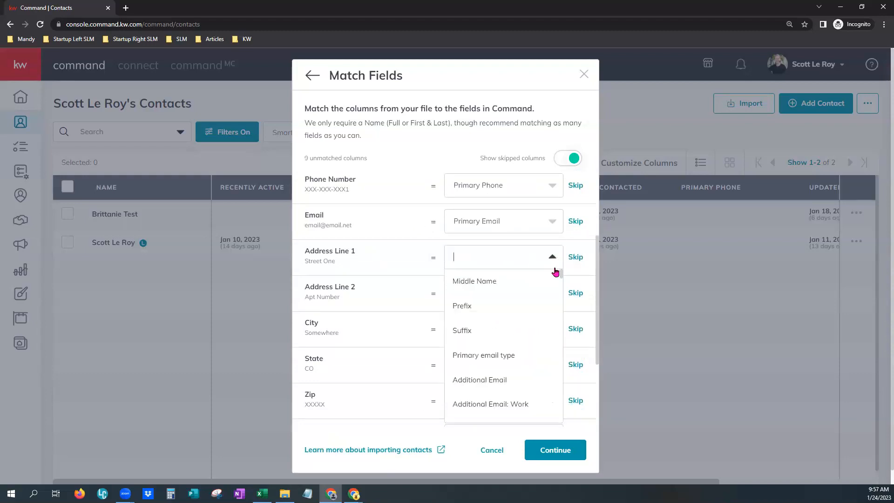
left_click_drag(561, 276, 561, 301)
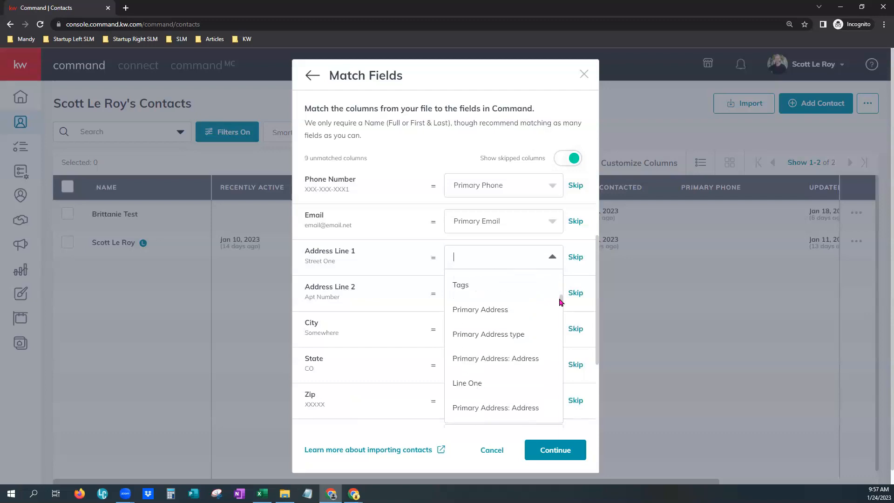
left_click(481, 359)
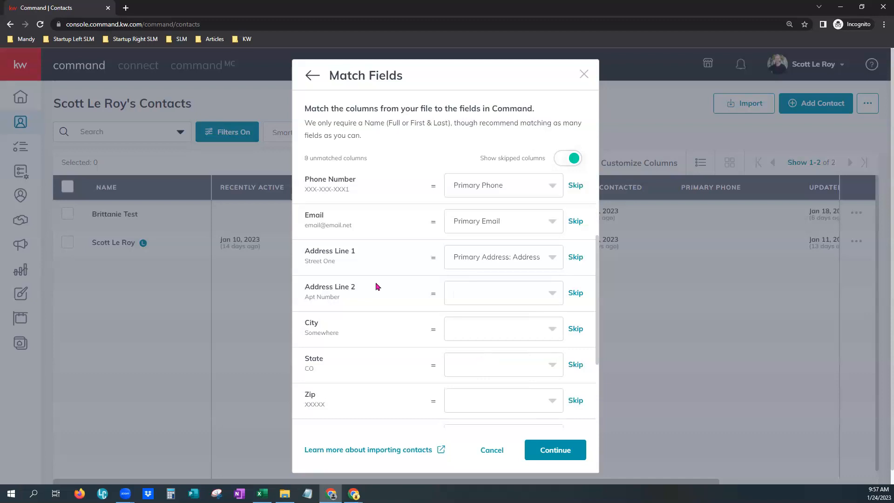
- Match the Address Line 2 column to Primary Address: Address Line Two
left_click(554, 295)
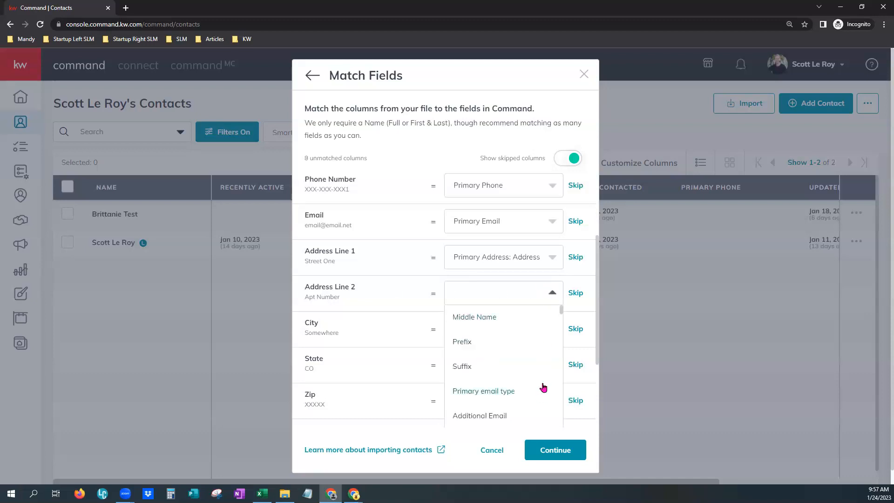
left_click_drag(560, 313, 563, 343)
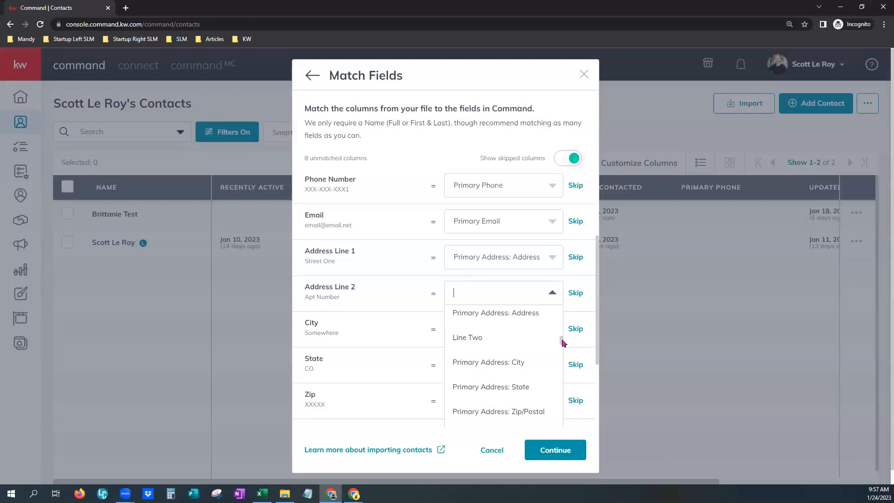
left_click_drag(562, 343, 563, 340)
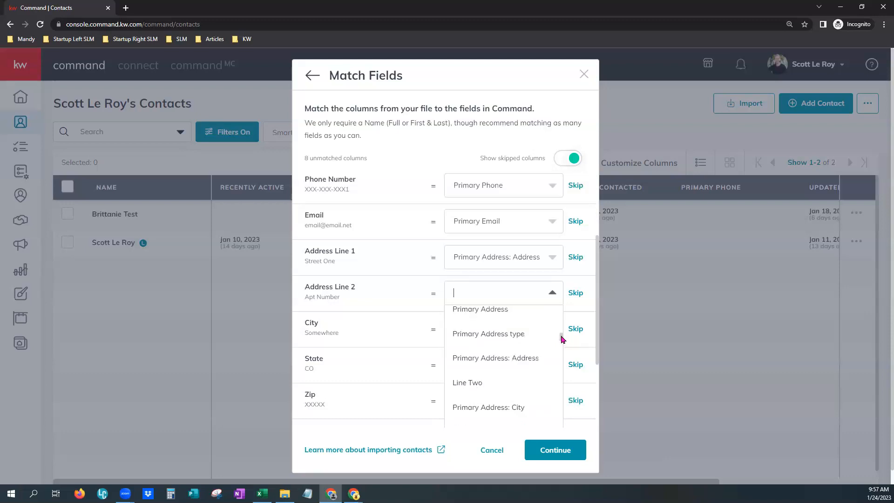
scroll(563, 339, "up", 1)
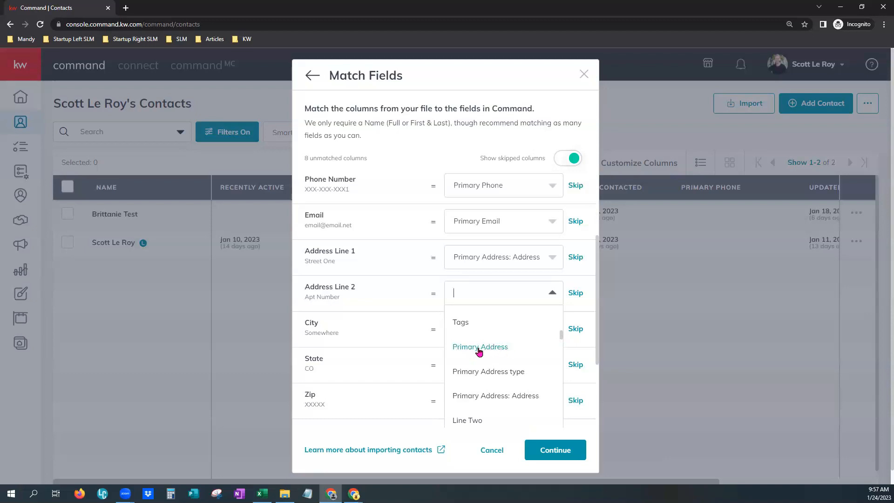
left_click_drag(562, 336, 565, 340)
left_click(529, 342)
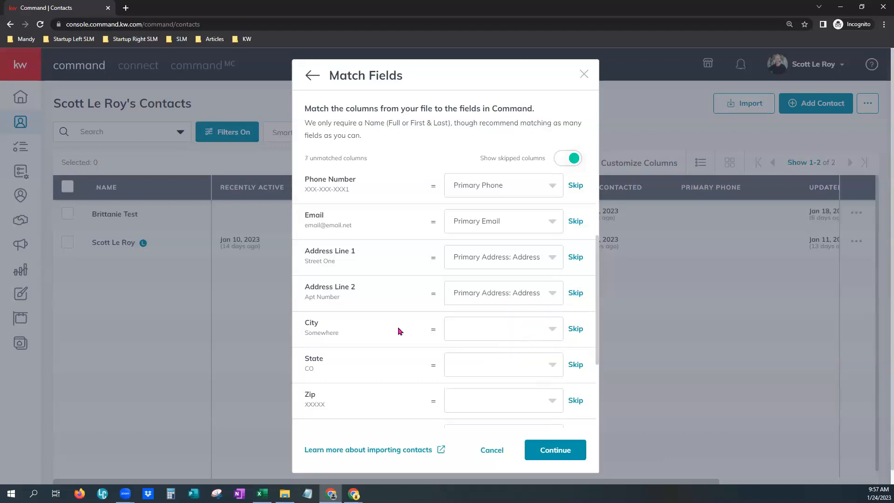
- Match the City column to Primary Address: City and the State column to Primary Address: State
left_click(557, 331)
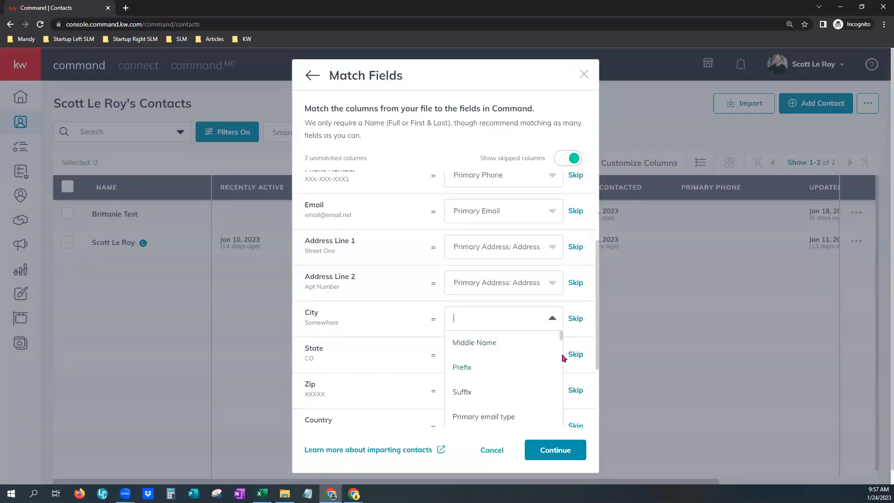
left_click_drag(562, 336, 562, 368)
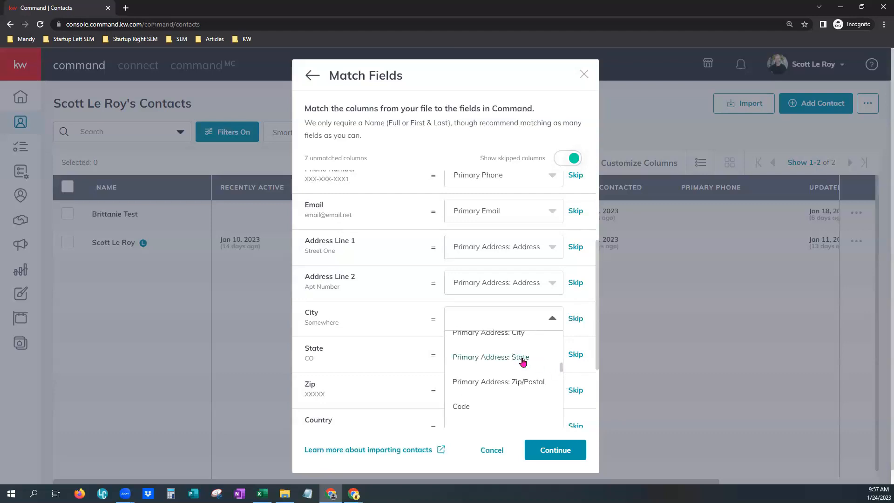
left_click(519, 333)
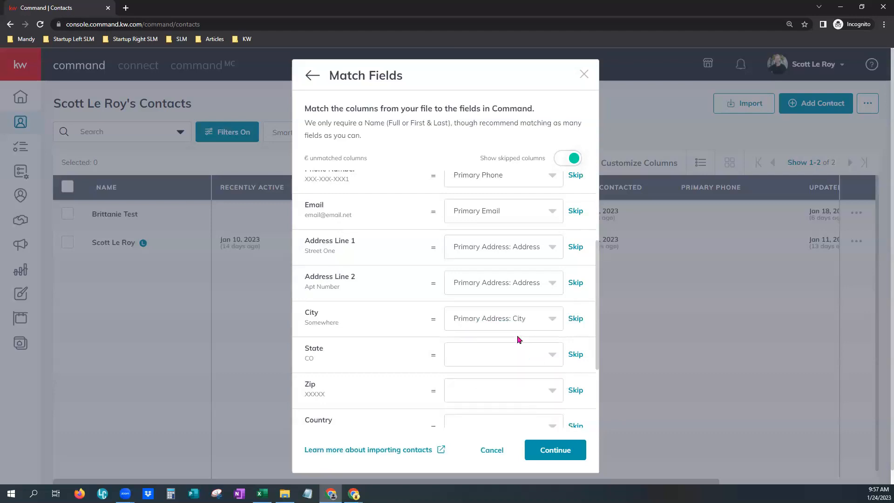
left_click_drag(598, 312, 595, 381)
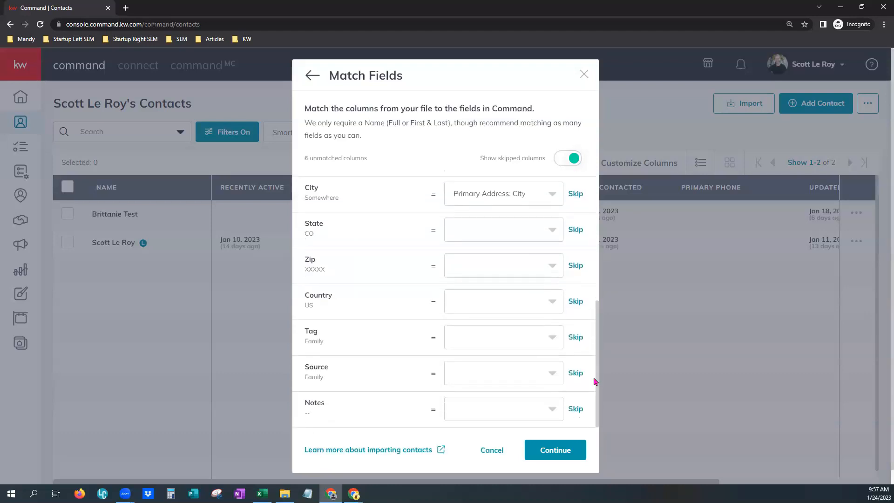
left_click(552, 231)
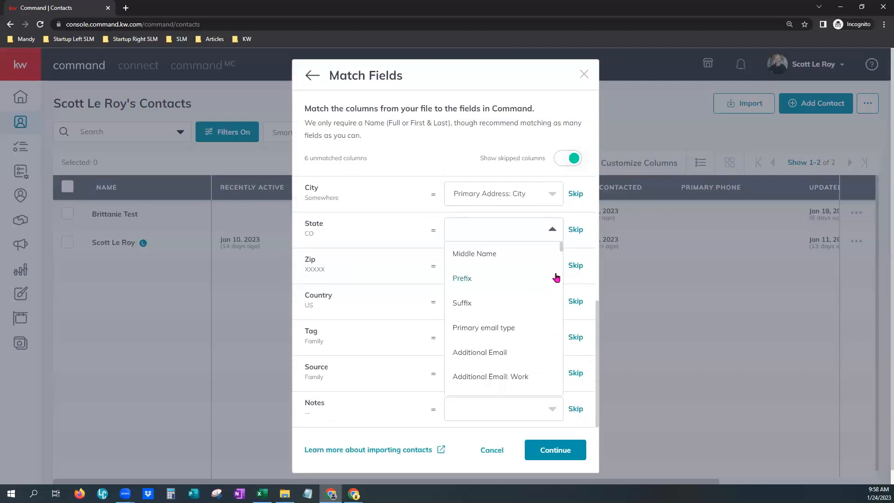
left_click_drag(562, 250, 562, 279)
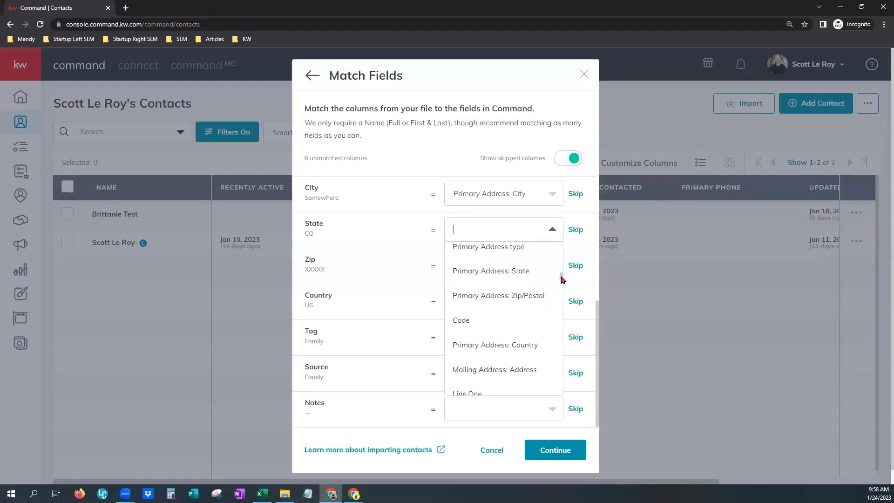
left_click(521, 278)
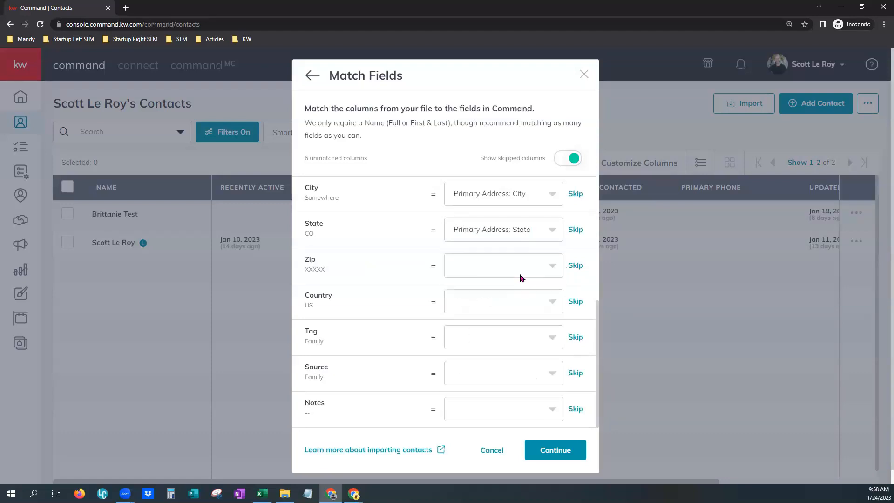
- Match the Zip column to Primary Address: Zip/Postal Code and the Country column to Primary Address: Country
left_click(550, 268)
left_click_drag(561, 281, 561, 317)
scroll(560, 317, "down", 2)
scroll(559, 312, "up", 5)
left_click_drag(558, 307, 561, 313)
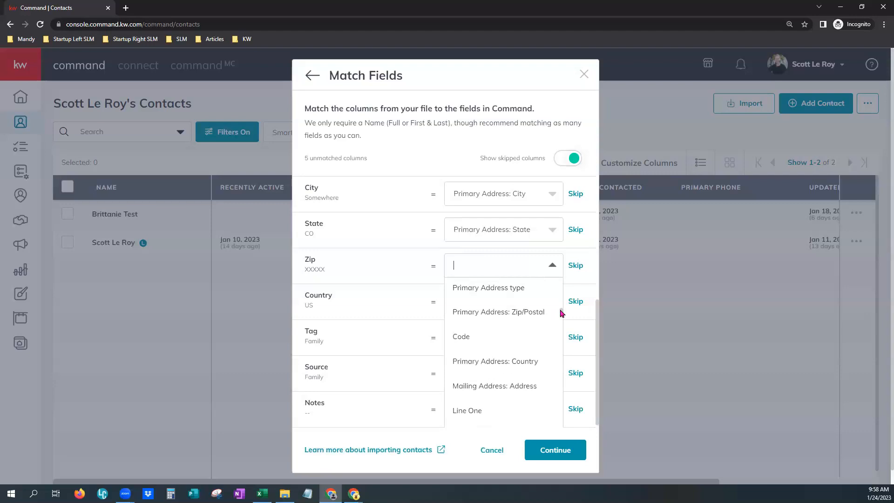
left_click(523, 311)
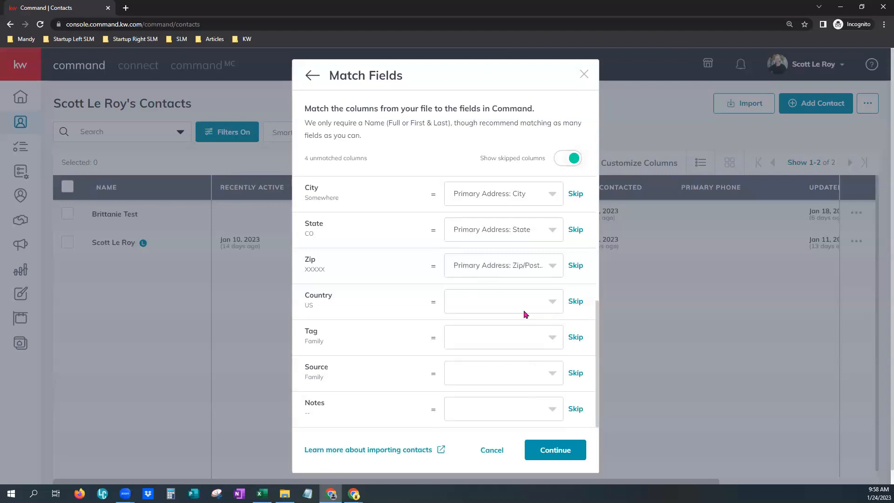
left_click(551, 304)
left_click_drag(561, 315, 558, 349)
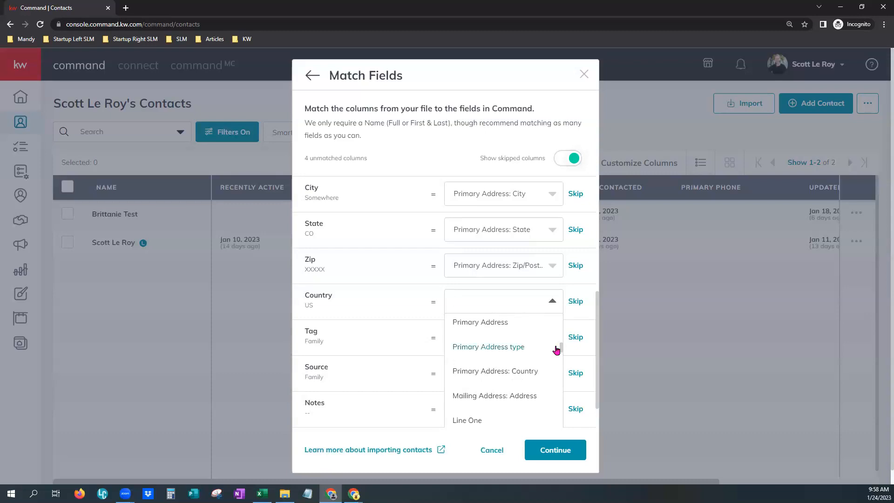
left_click(509, 371)
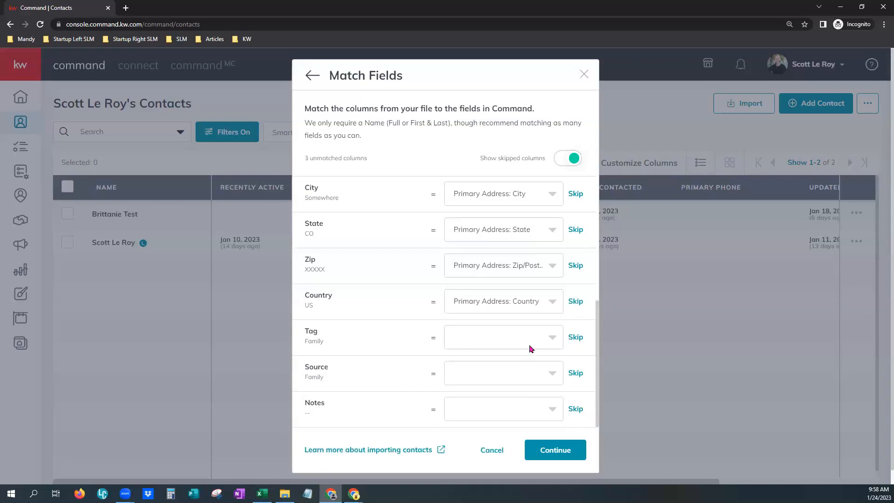
left_click(551, 336)
scroll(542, 368, "down", 3)
scroll(542, 374, "down", 3)
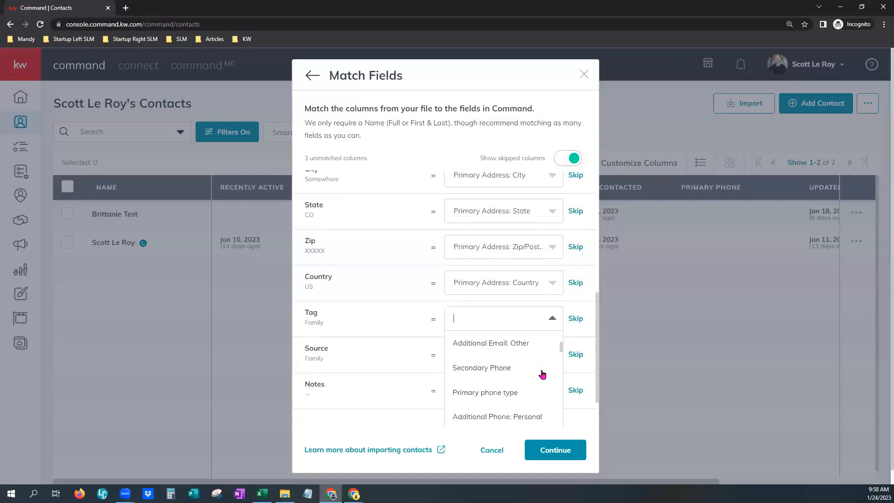
left_click(601, 305)
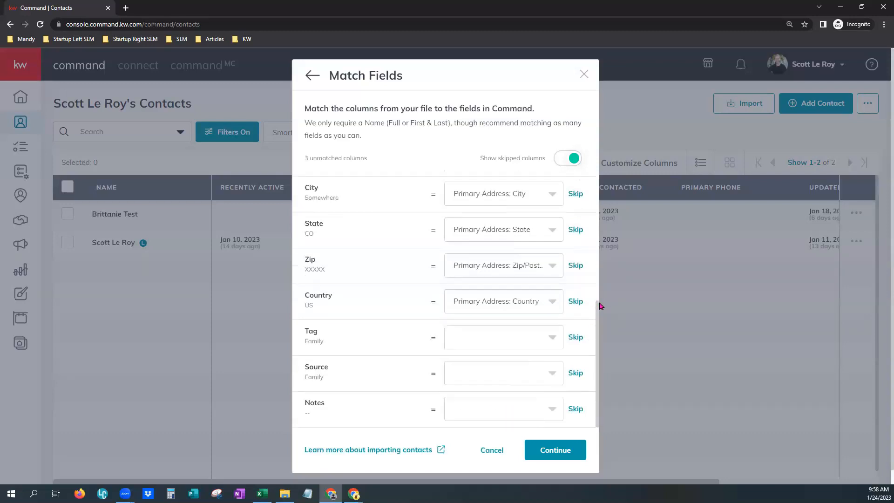
- Match the Tag column to the Tags field
left_click(549, 336)
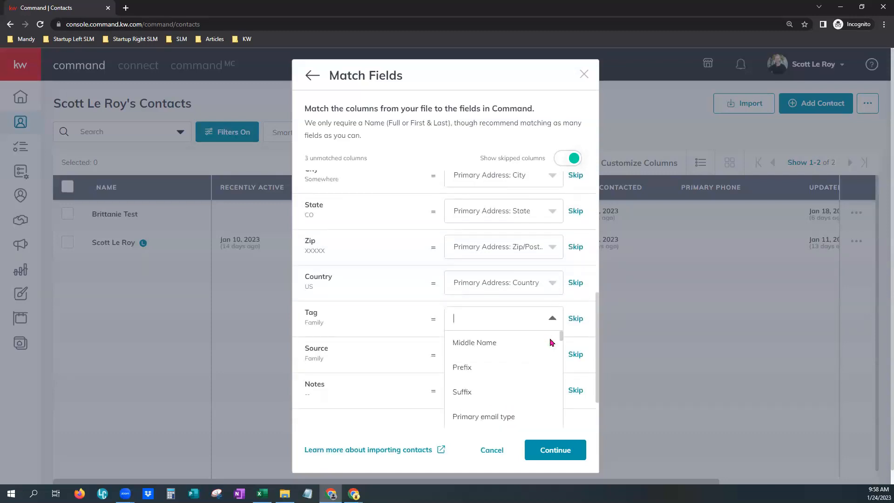
scroll(599, 334, "down", 1)
scroll(598, 334, "down", 1)
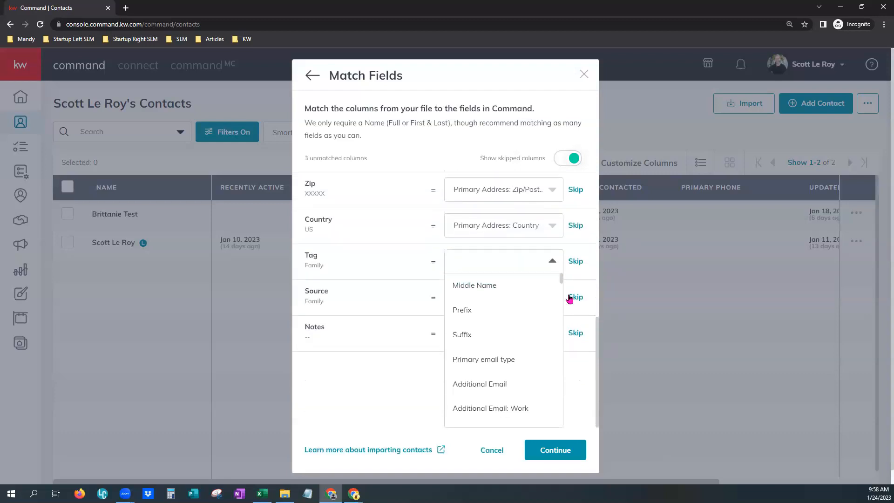
left_click_drag(560, 278, 559, 292)
scroll(503, 293, "down", 4)
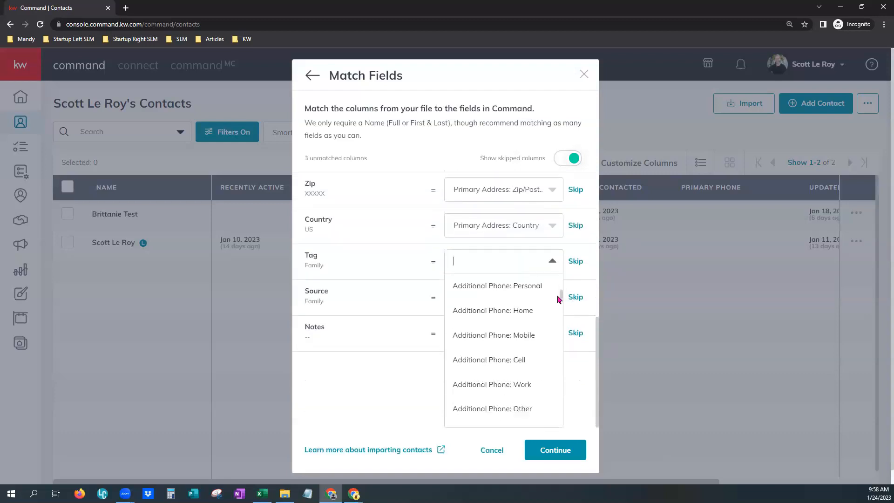
left_click(479, 368)
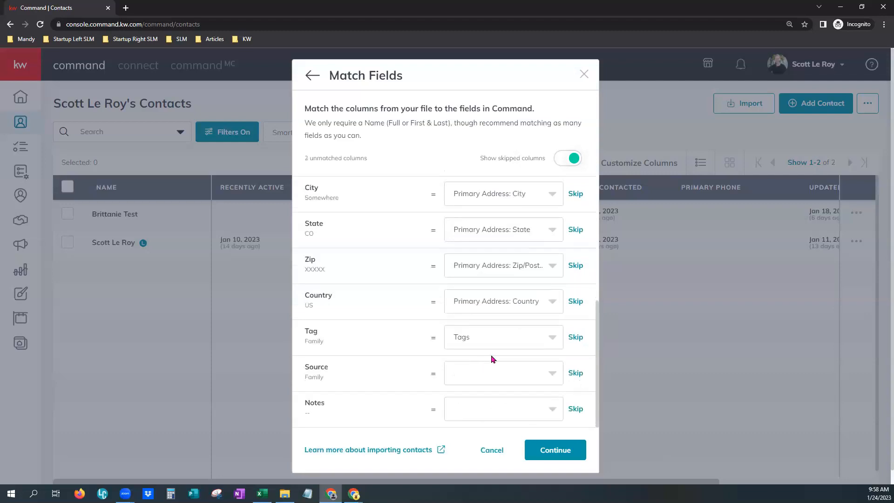
- Match the Source column to the Lead Source field
left_click(553, 372)
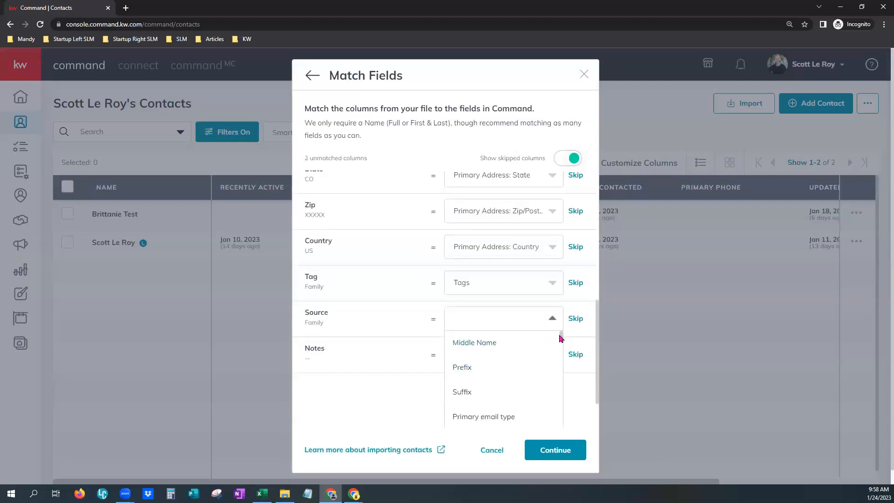
left_click_drag(561, 337, 561, 364)
left_click(479, 336)
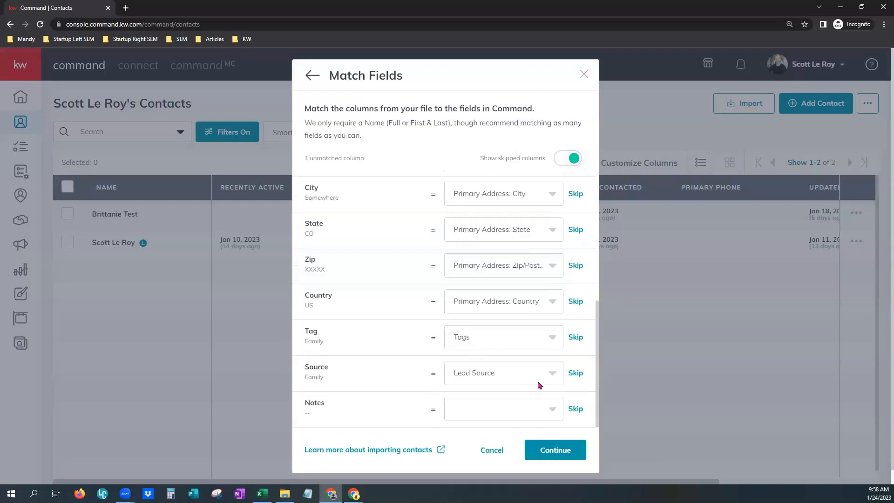
- Match the remaining Notes column to a Command field and continue to the import review
left_click(551, 408)
left_click_drag(562, 339, 562, 421)
left_click(459, 393)
left_click(556, 450)
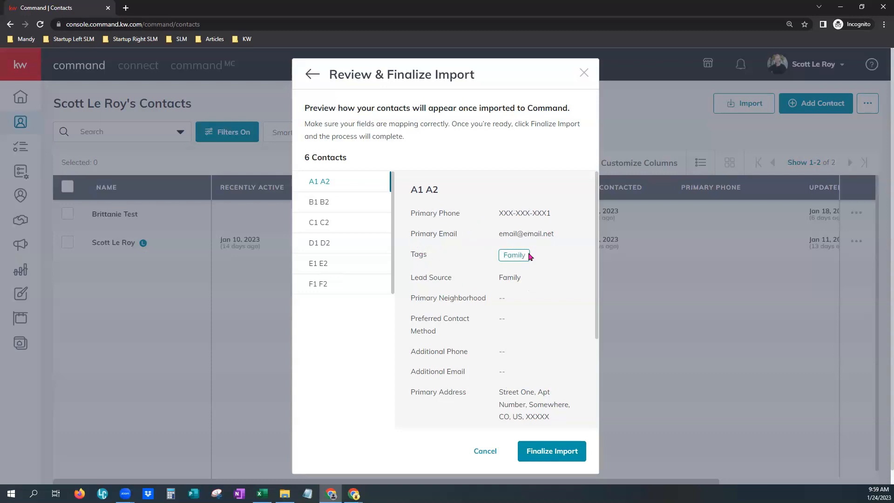
- Check the previews of contacts B1 B2 through F1 F2, and finalize the import, returning to the contacts list
left_click(341, 212)
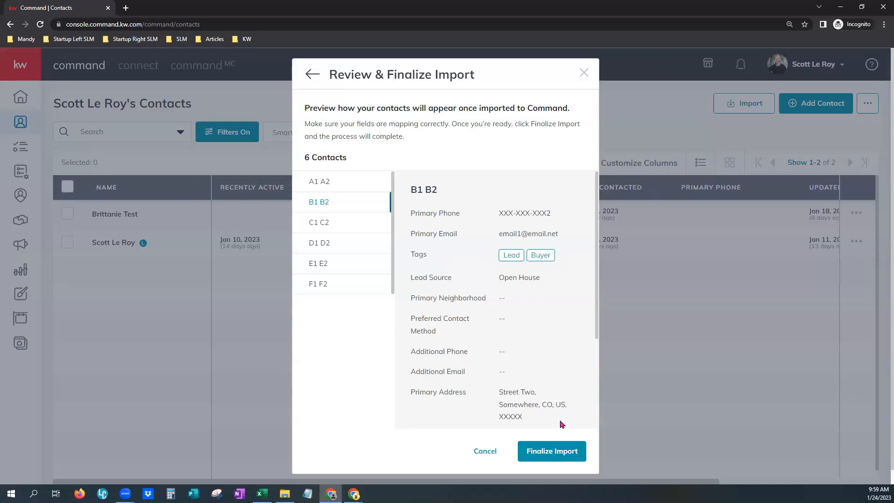
left_click(338, 224)
left_click(338, 242)
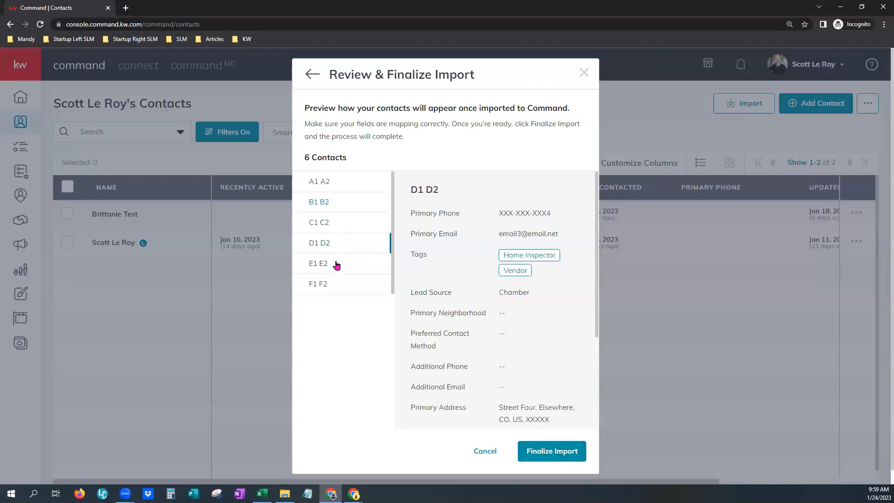
left_click(336, 264)
left_click(337, 283)
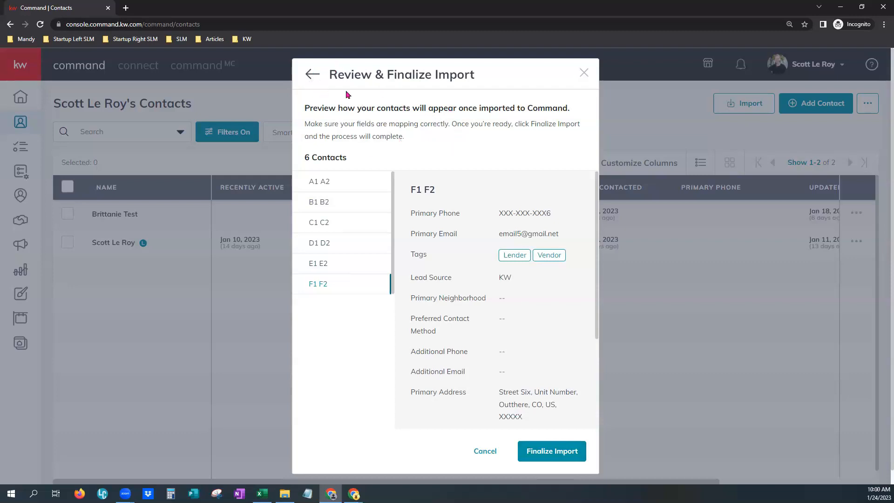
left_click(547, 458)
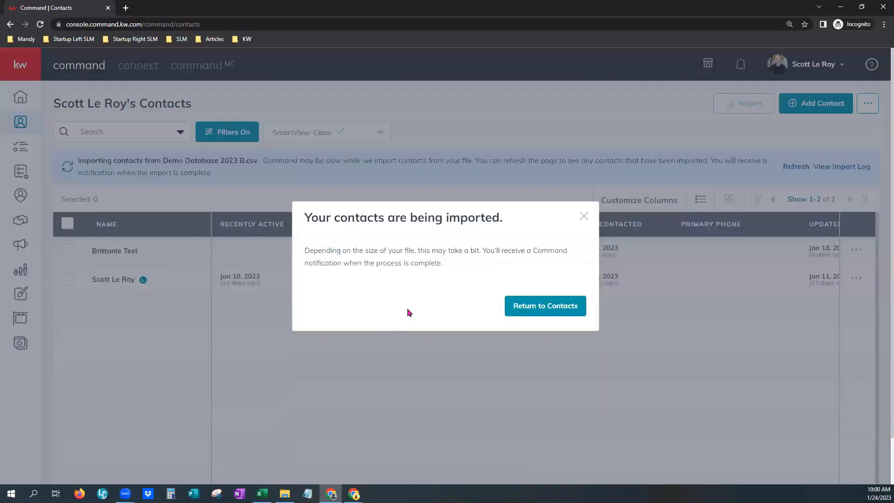
left_click(538, 309)
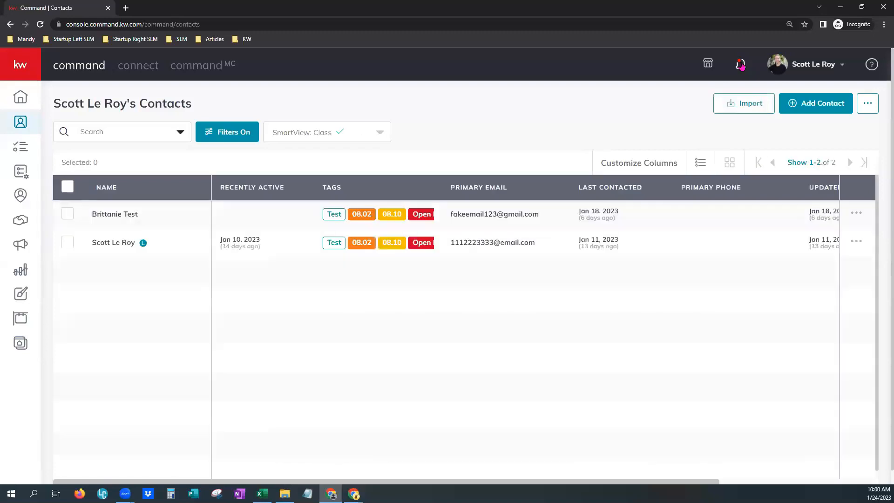
- Open the notifications and dismiss the one about failed imports, closing the notifications again
left_click(741, 67)
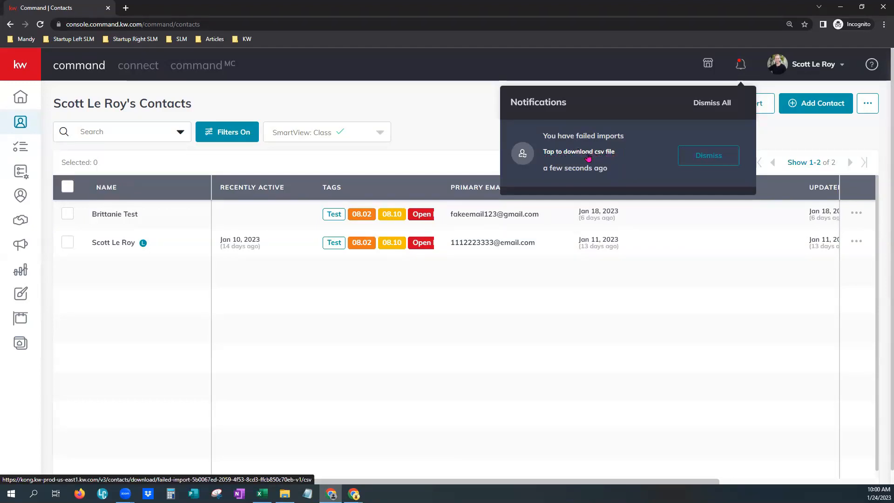
left_click(708, 156)
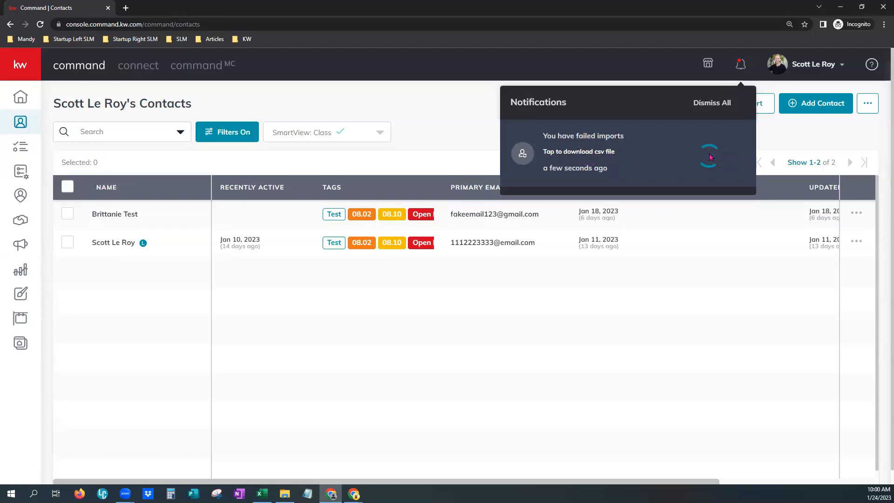
left_click(541, 69)
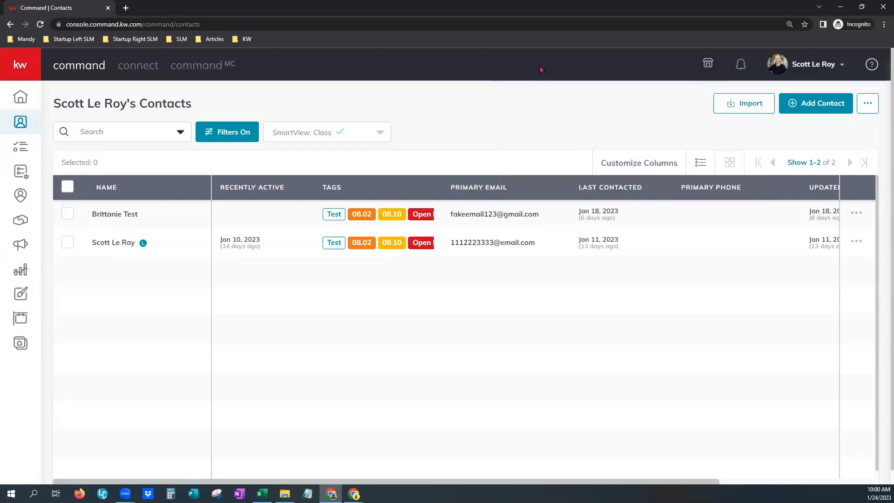